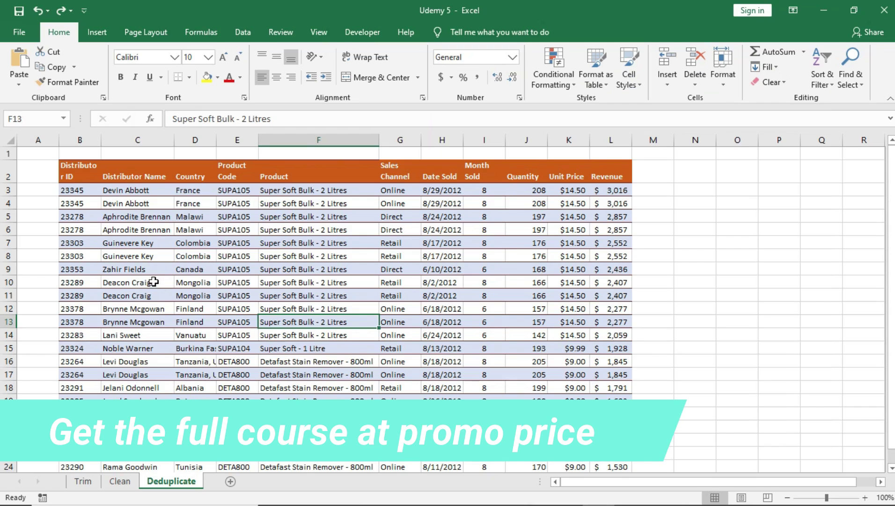
Examine the sales table on the Deduplicate sheet, comparing the first two records in rows 3 and 4 for repetition.
click(145, 270)
click(121, 178)
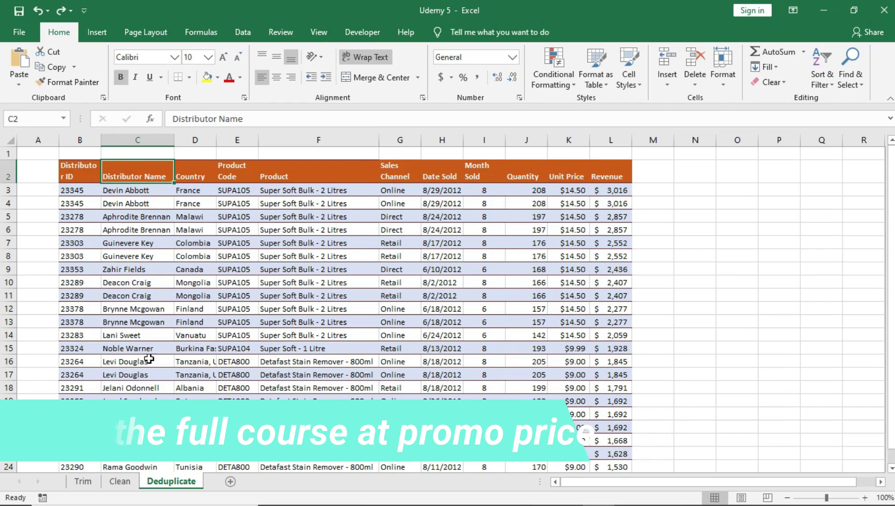
click(141, 335)
drag(72, 176, 596, 329)
scroll(561, 309, up, 3)
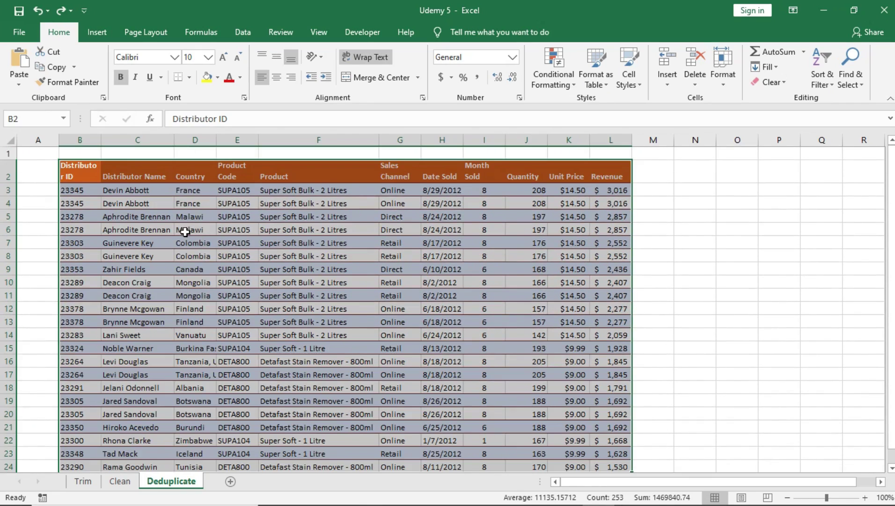
click(183, 232)
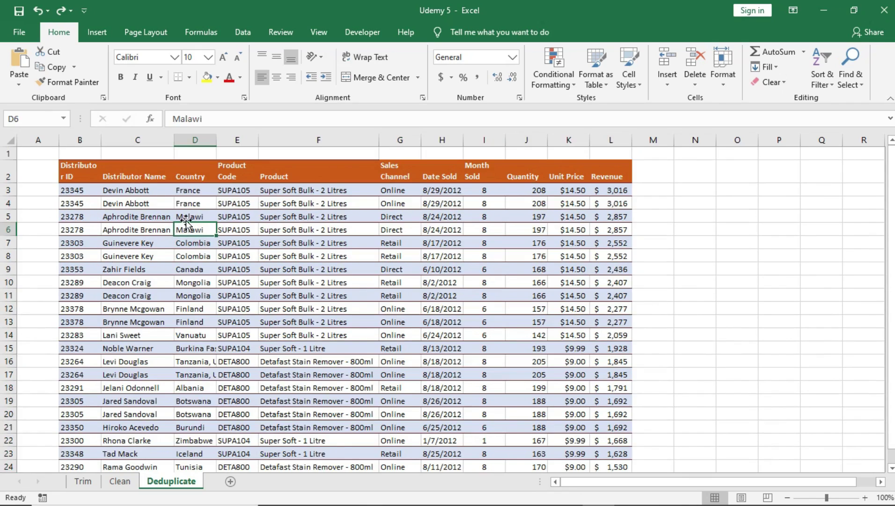
click(9, 190)
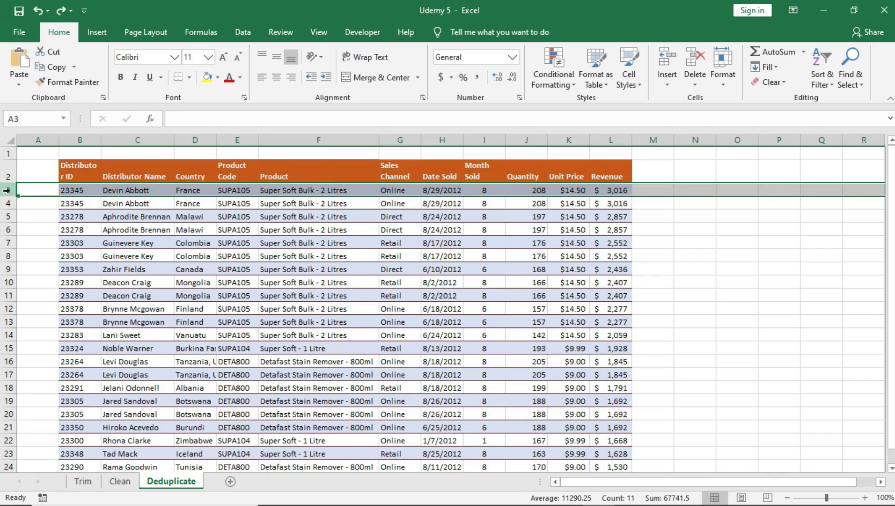
click(9, 203)
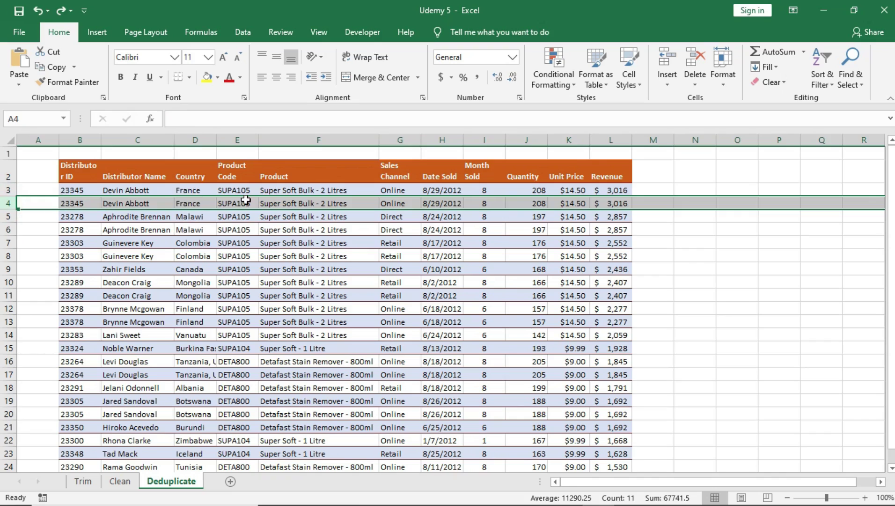
click(339, 219)
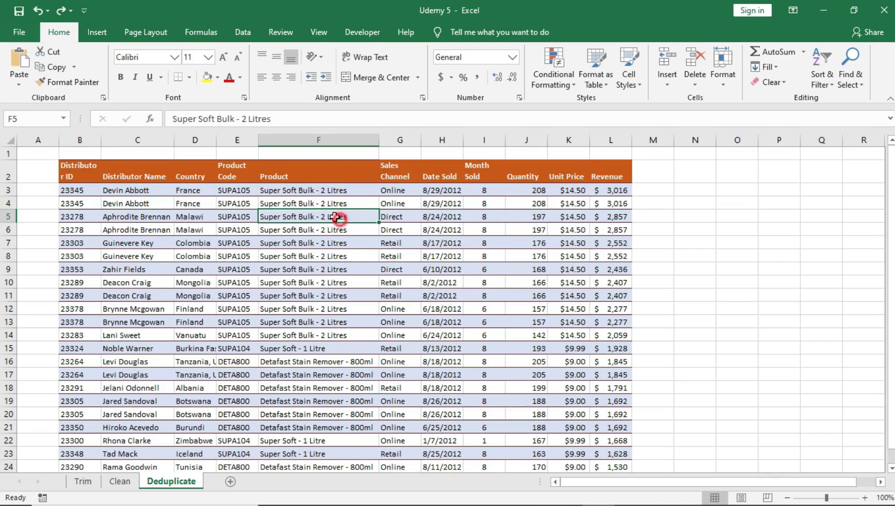
click(73, 192)
click(235, 243)
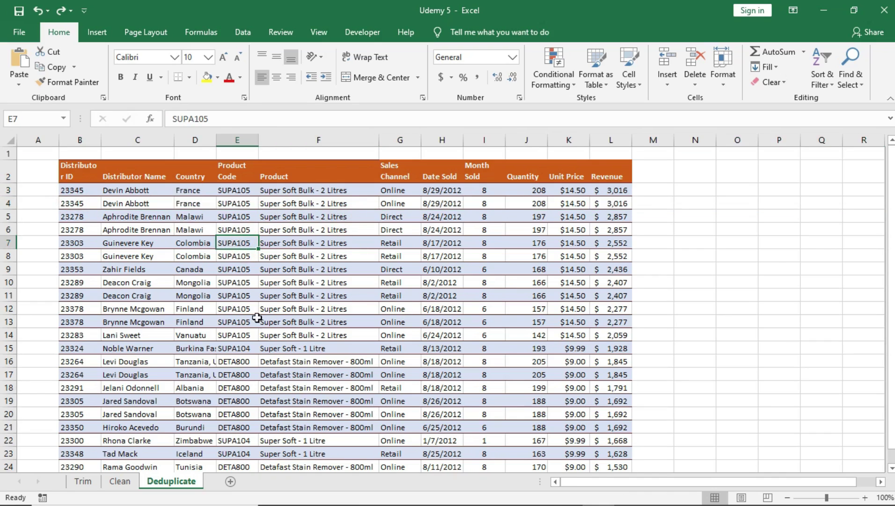
Look through the whole table B2:L24 and check the distributor names in the first rows for repeated entries.
scroll(246, 319, down, 5)
scroll(246, 319, up, 5)
drag(74, 168, 613, 391)
scroll(613, 398, down, 2)
scroll(321, 287, up, 2)
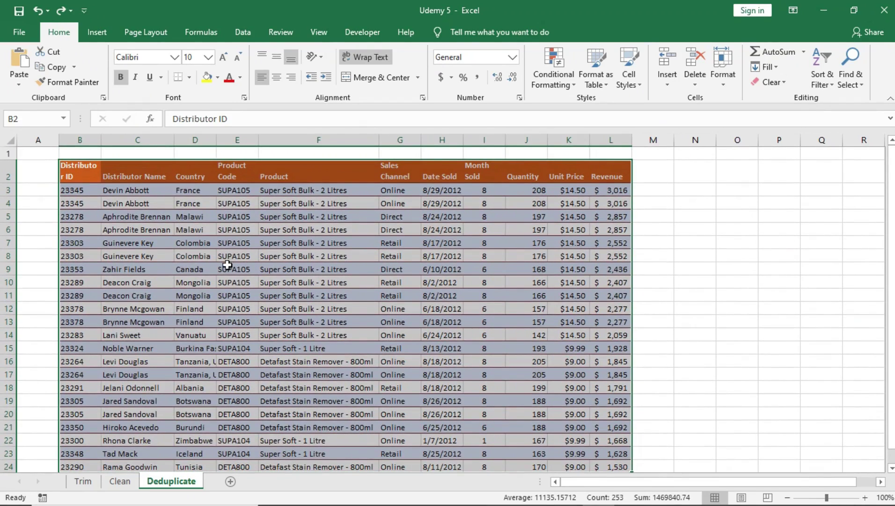
click(157, 256)
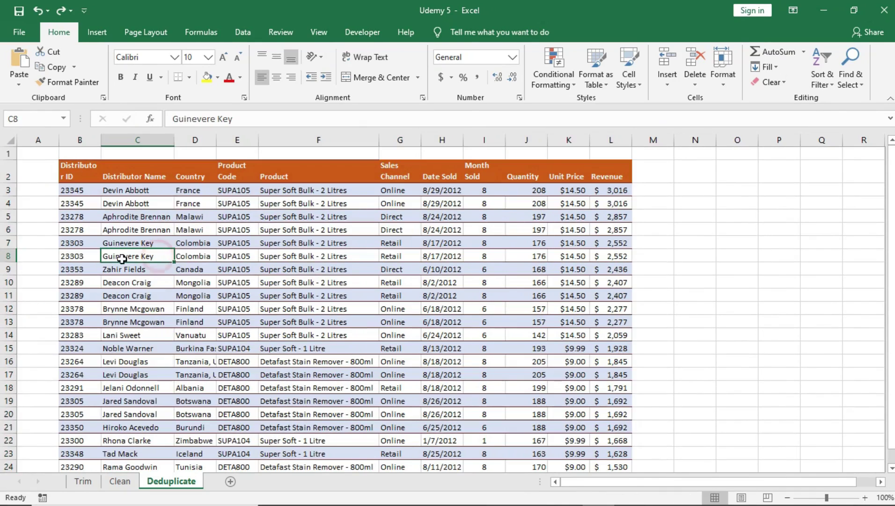
click(105, 240)
click(128, 221)
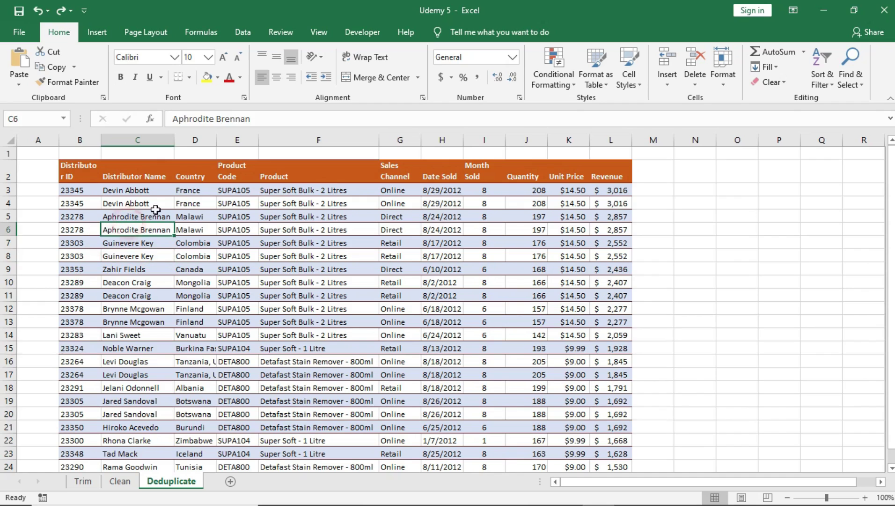
click(141, 203)
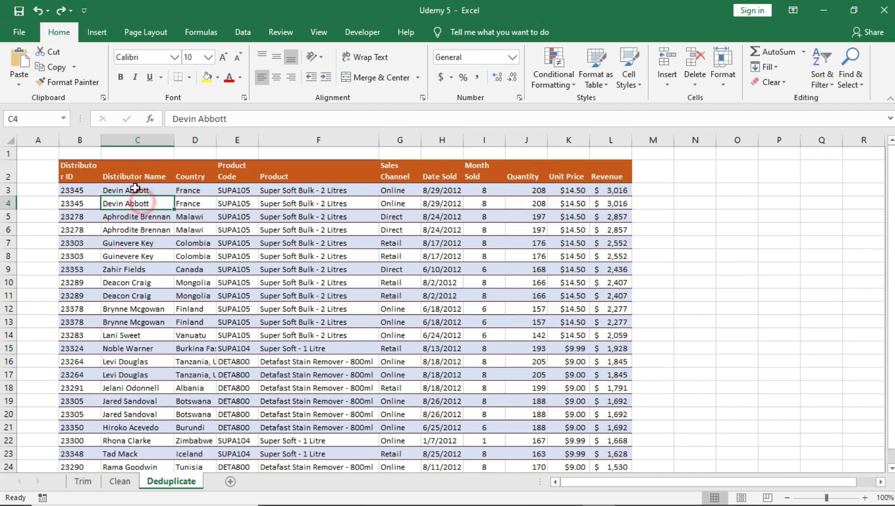
click(80, 163)
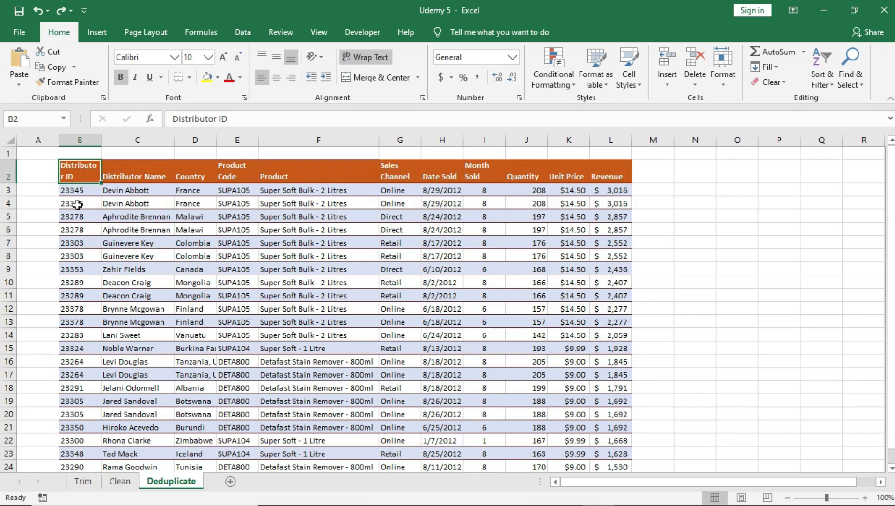
click(3, 203)
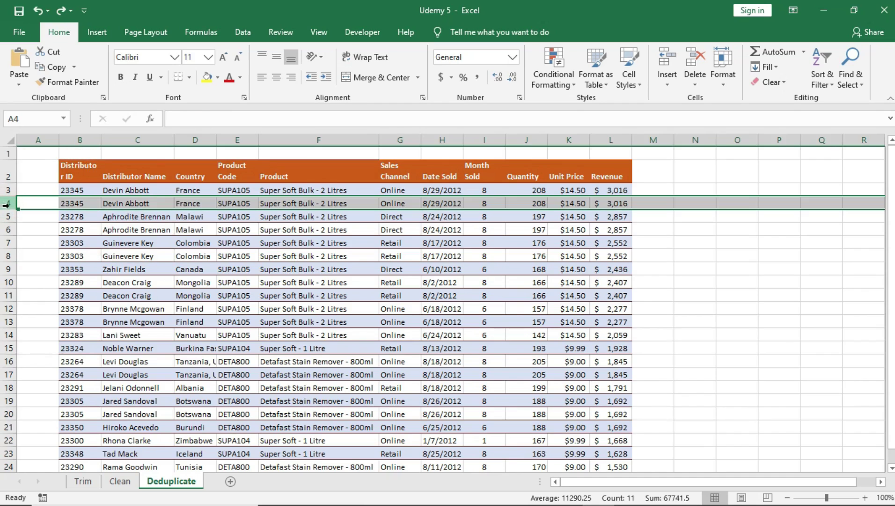
right_click(144, 200)
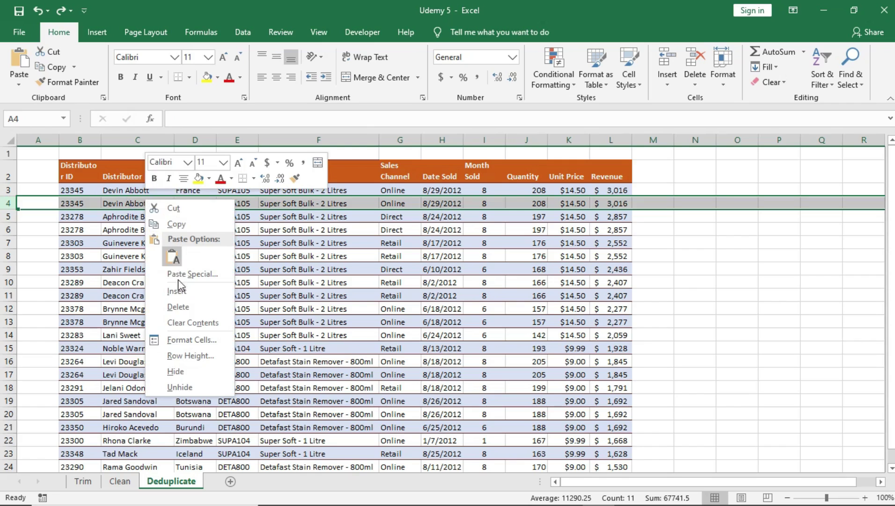
click(309, 220)
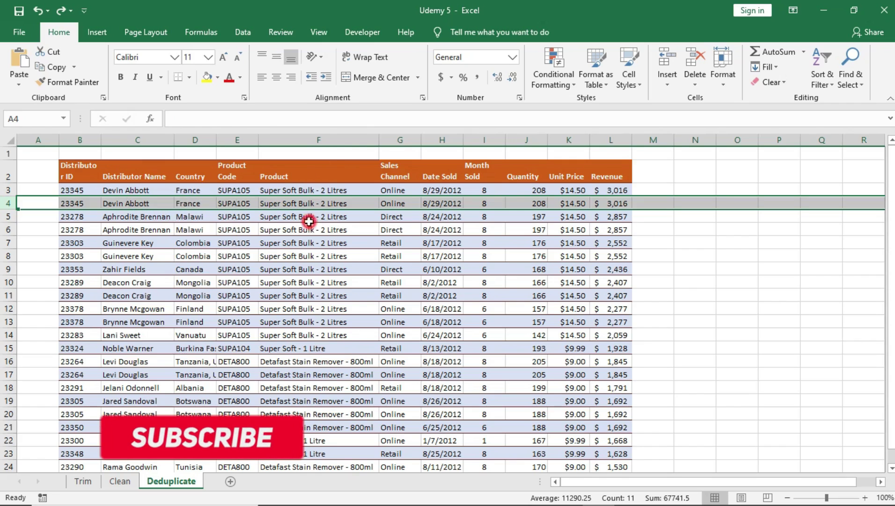
click(305, 225)
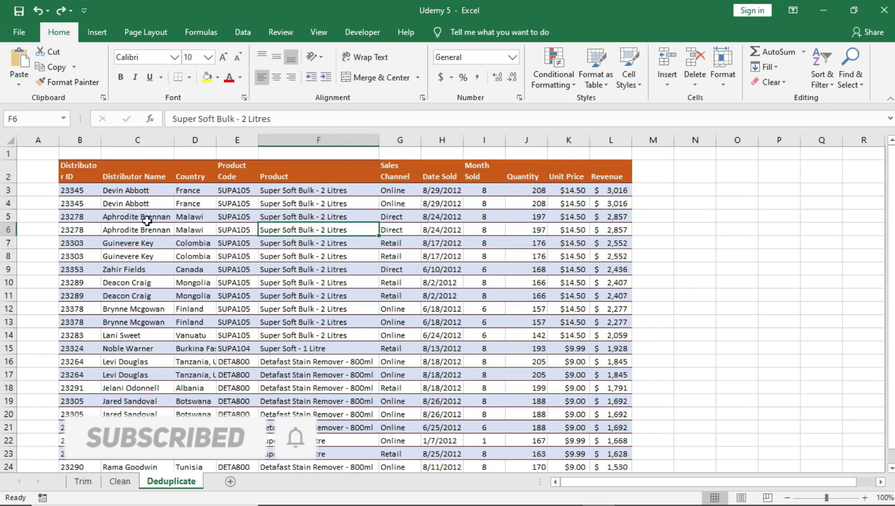
Examine the distributor records down to row 24 for duplicates, checking names, product codes, sale dates and months sold.
click(135, 191)
click(140, 217)
click(151, 295)
click(156, 347)
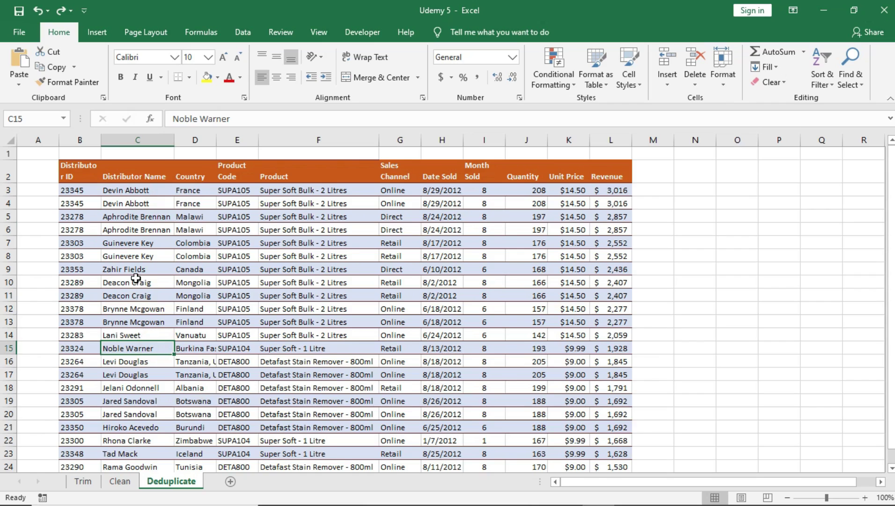
click(313, 319)
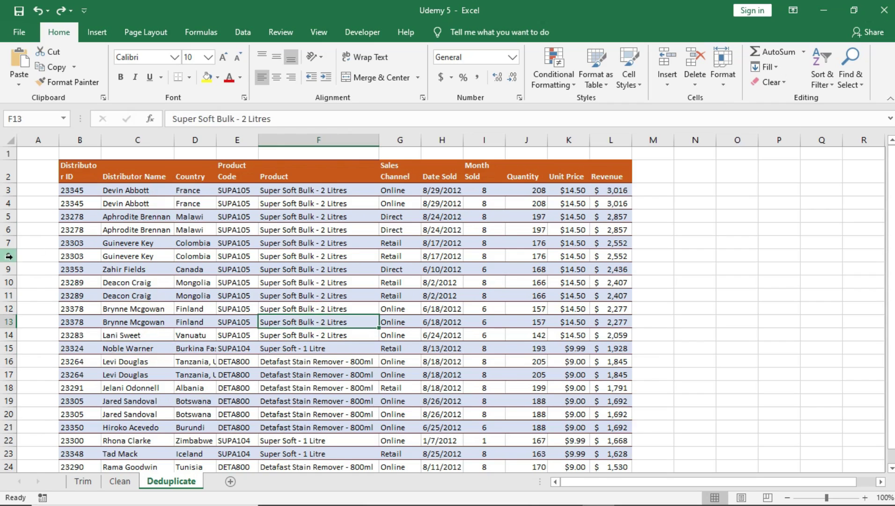
click(6, 190)
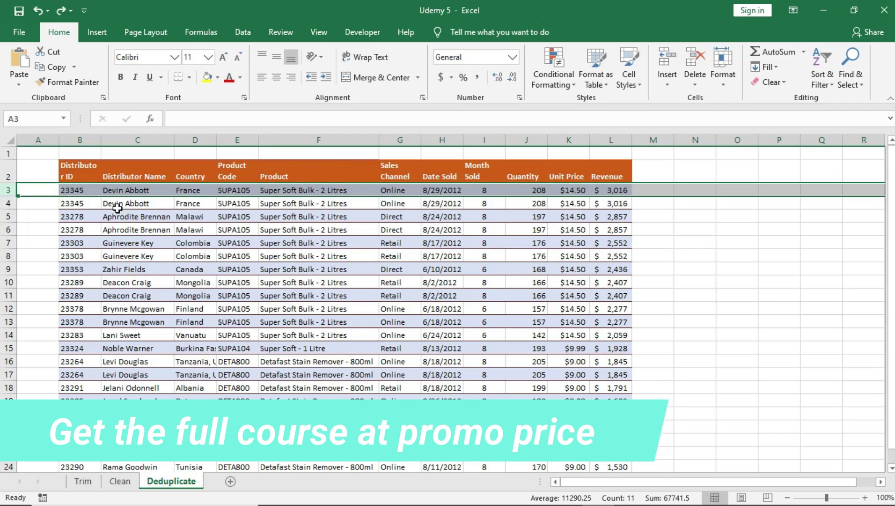
drag(89, 217, 112, 217)
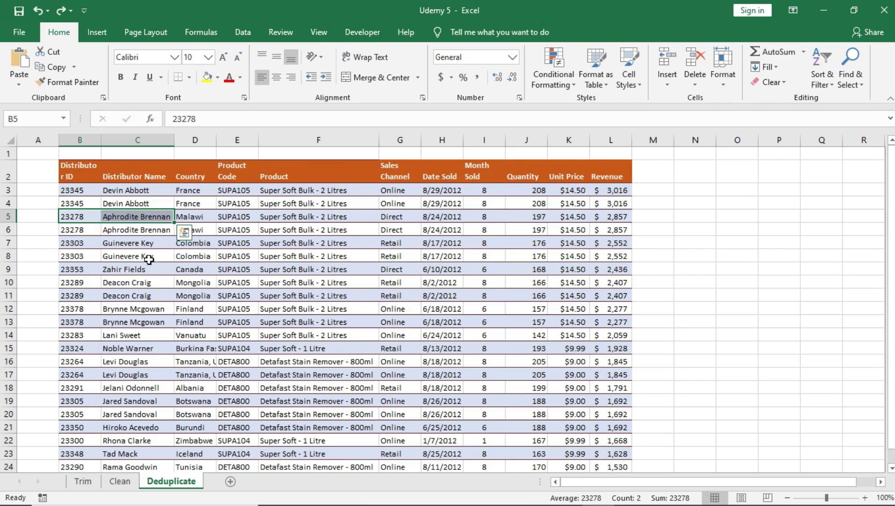
click(137, 243)
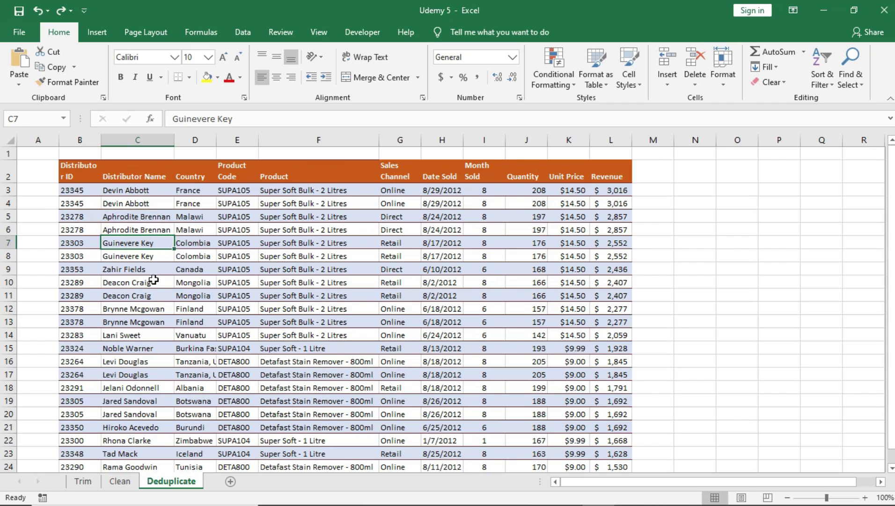
click(142, 272)
click(149, 295)
click(141, 334)
click(114, 402)
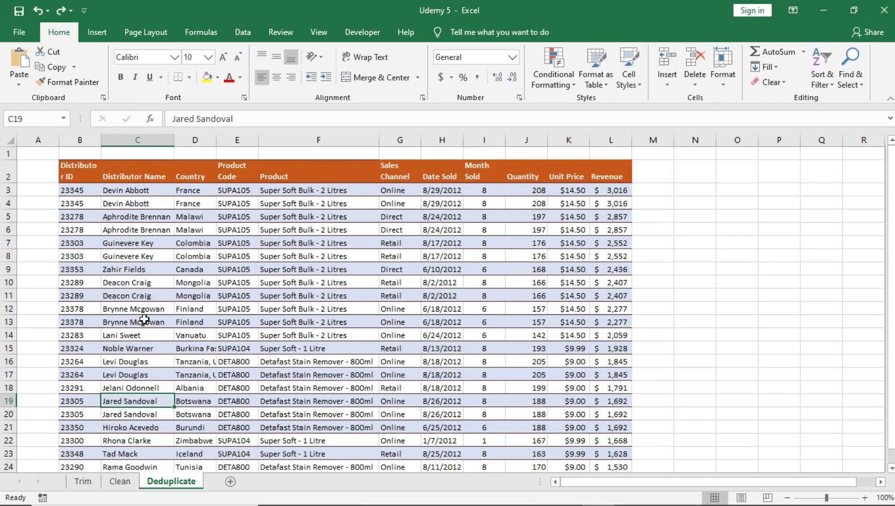
scroll(147, 319, down, 3)
scroll(147, 319, up, 4)
click(237, 275)
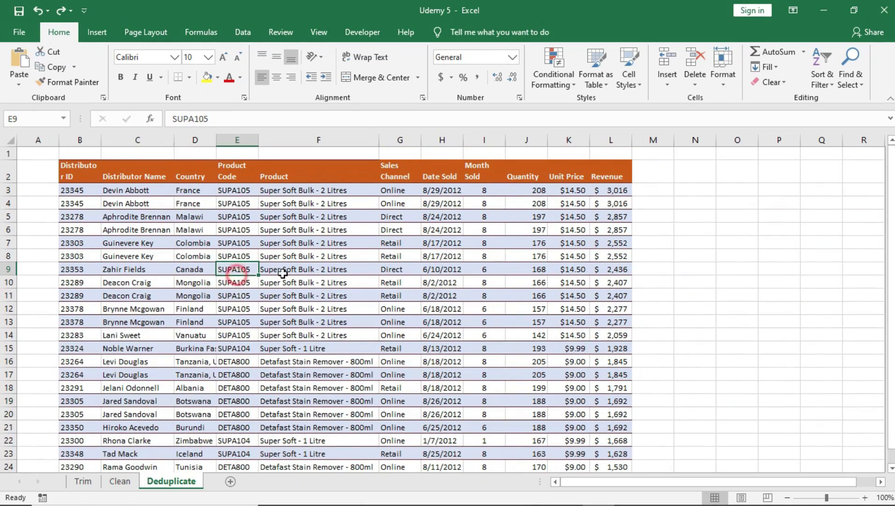
click(439, 275)
click(488, 319)
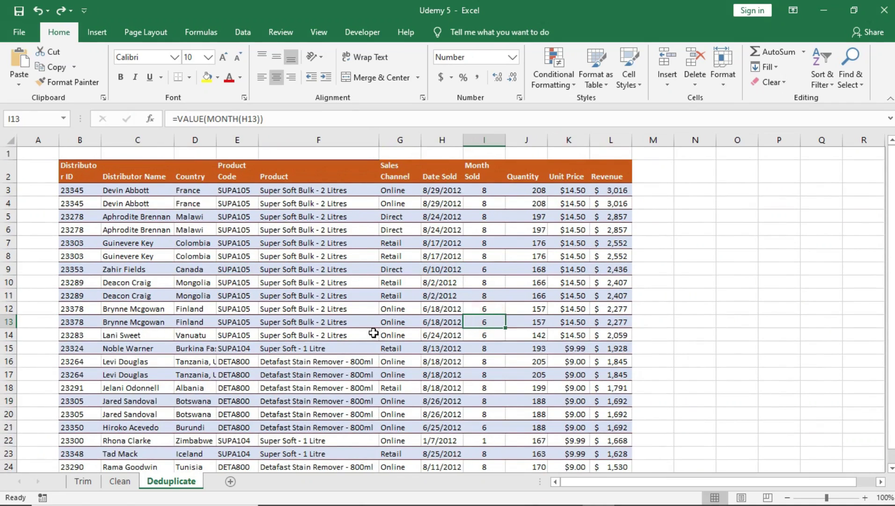
Select the entire sales table including its headers, B2:L24, and open Remove Duplicates for it.
click(84, 177)
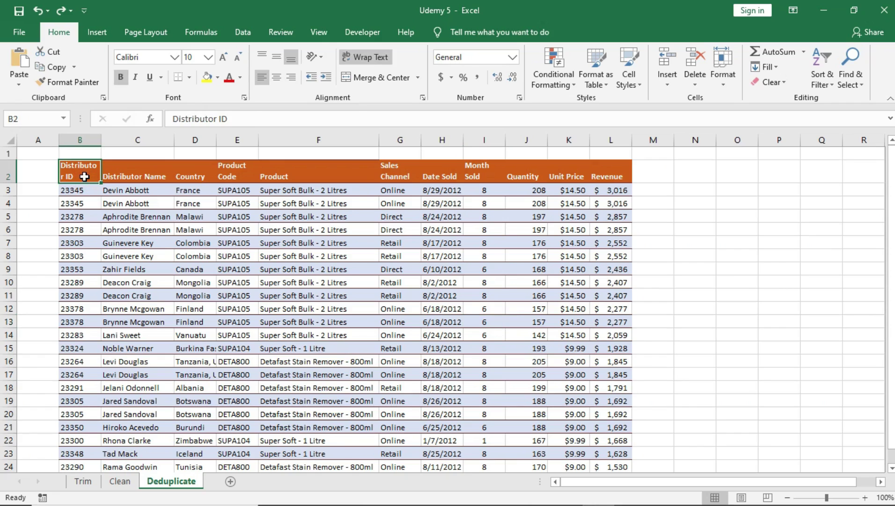
key(ctrl+shift+Right)
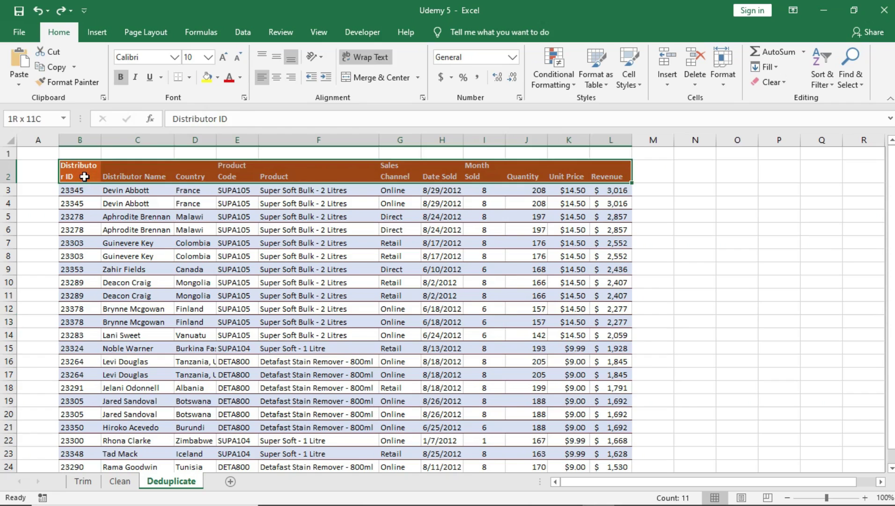
key(ctrl+shift+Down)
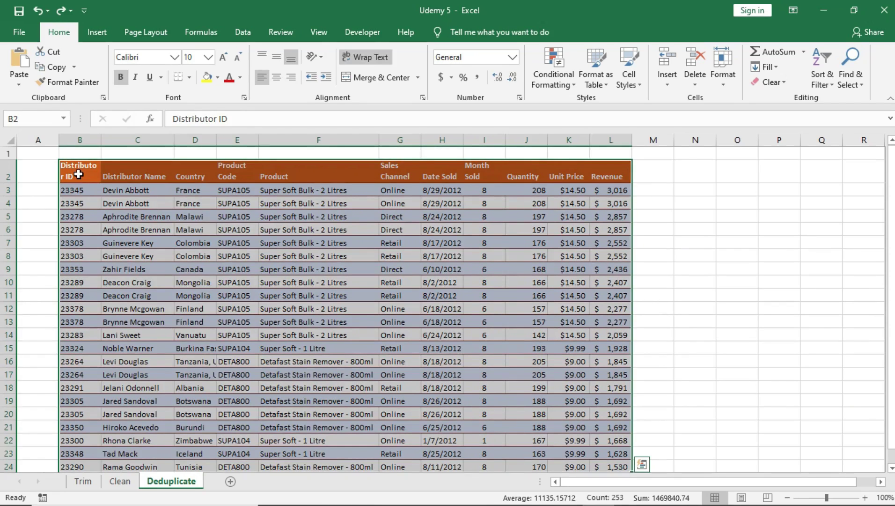
scroll(212, 252, down, 5)
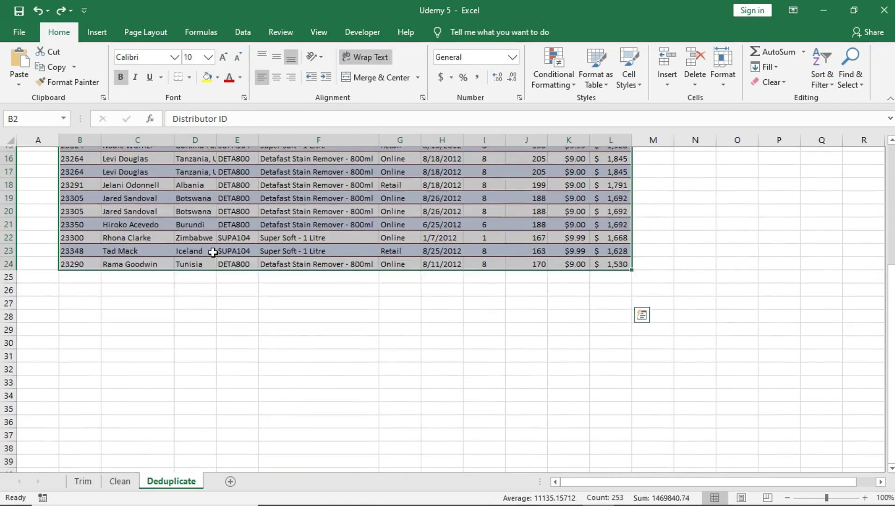
scroll(213, 252, up, 5)
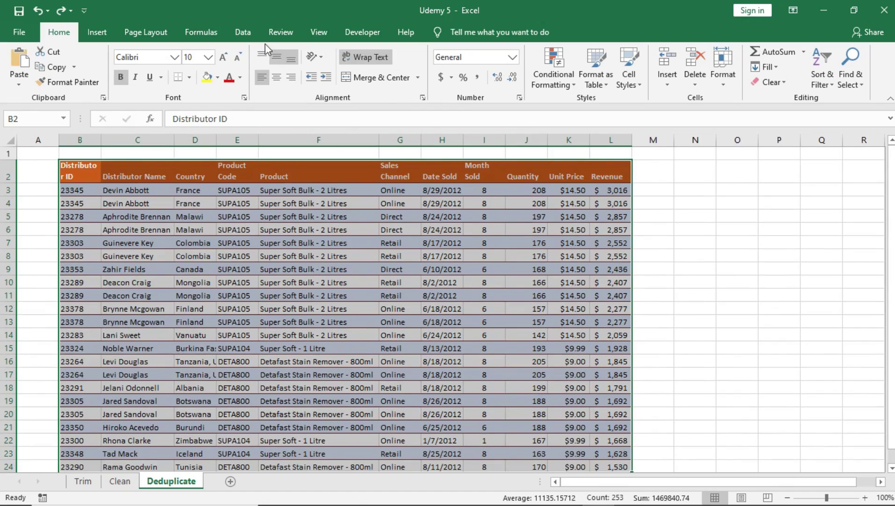
click(248, 33)
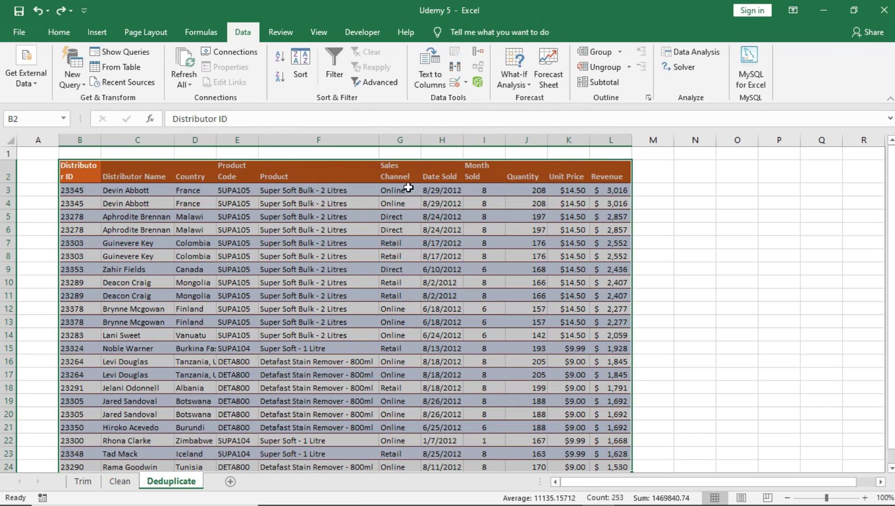
click(454, 70)
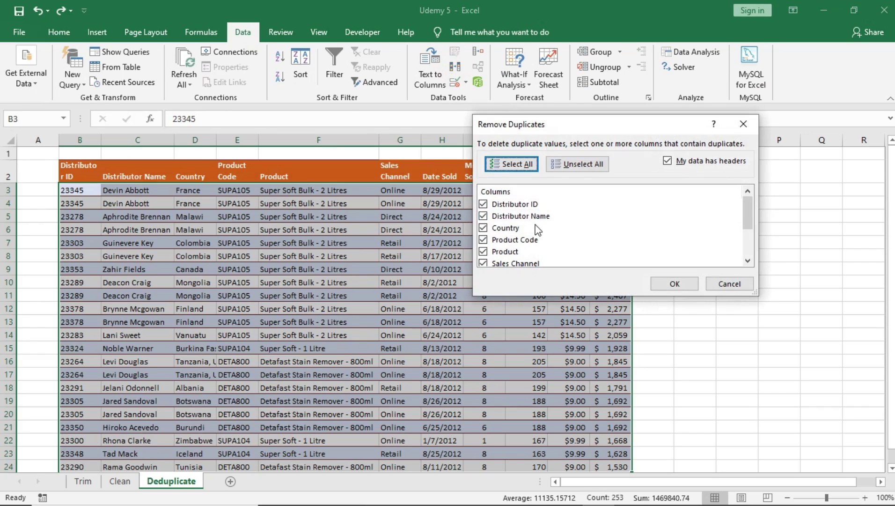
Remove the duplicate rows by comparing all columns from Distributor ID to Revenue, treating the first row as headers.
scroll(537, 230, down, 2)
scroll(502, 216, up, 2)
scroll(501, 213, down, 2)
scroll(500, 212, up, 2)
scroll(499, 211, down, 2)
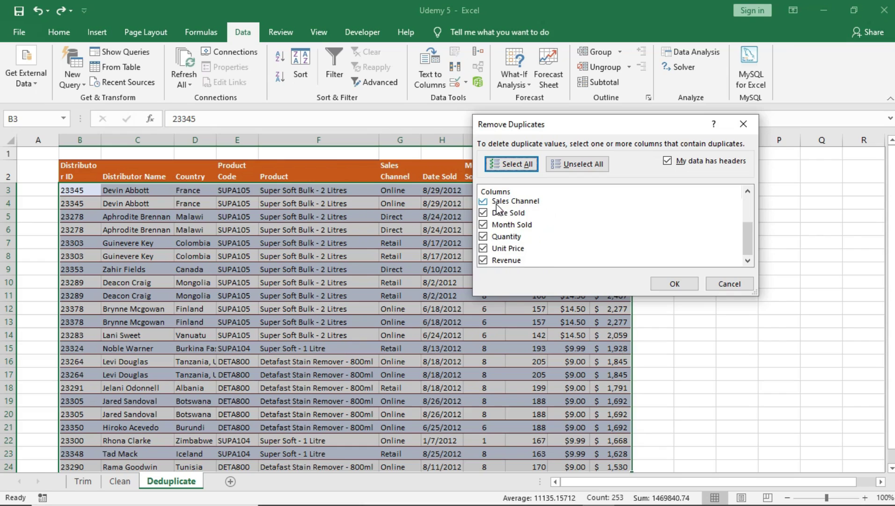
scroll(497, 208, up, 2)
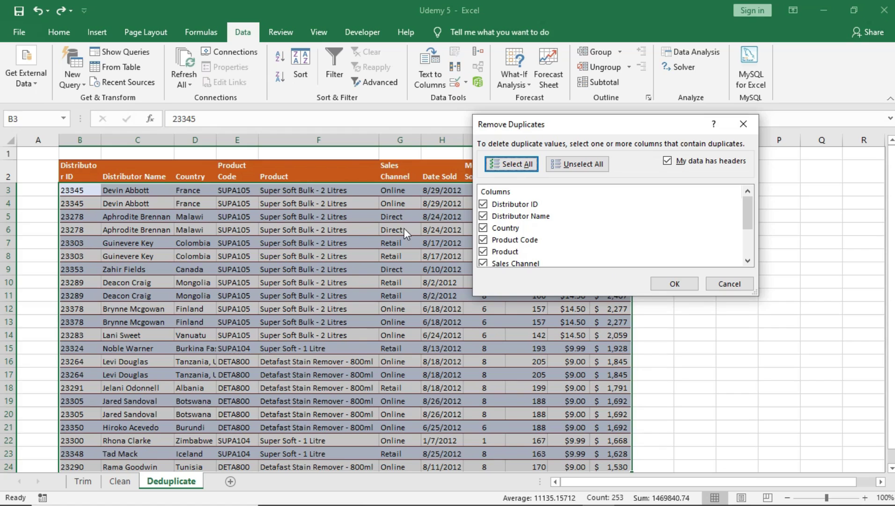
click(665, 284)
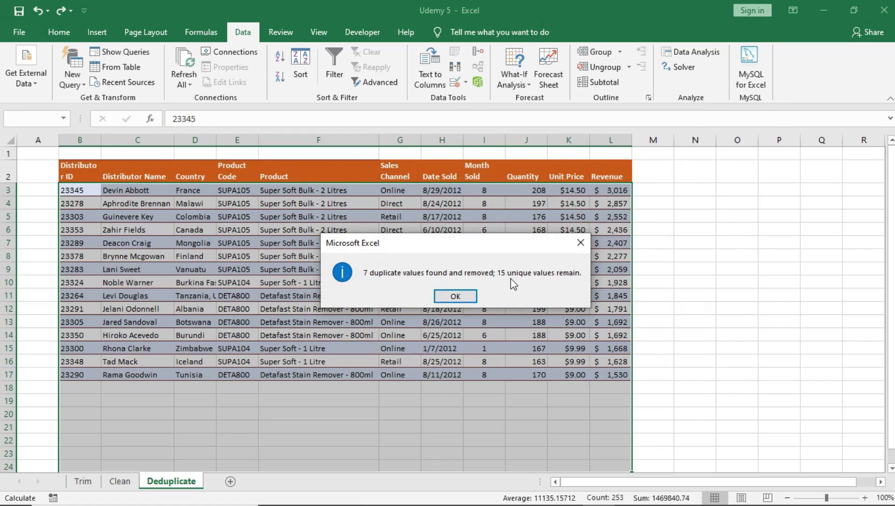
click(457, 304)
Select the remaining records in B3:L17 to review the deduplicated data.
click(194, 256)
drag(73, 187, 604, 371)
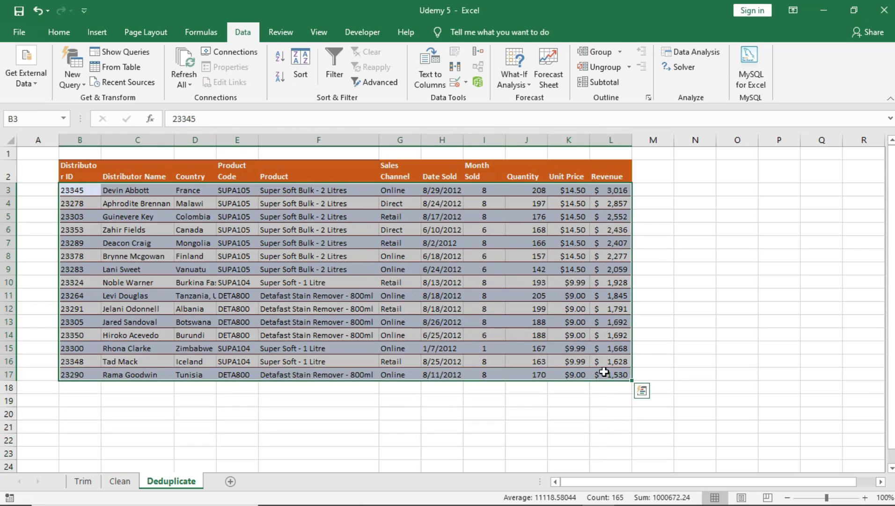